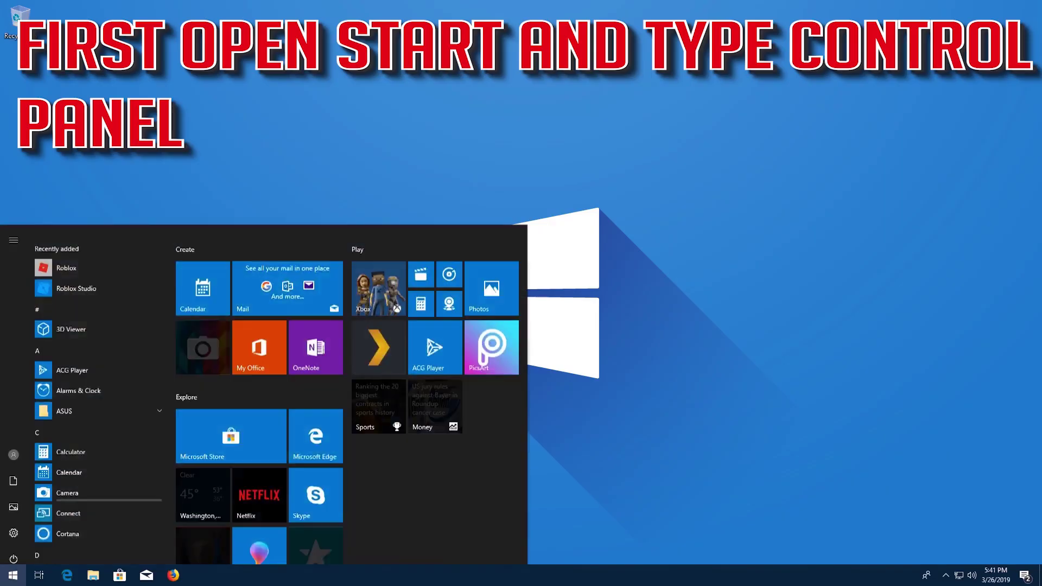
# Step: Search the Start menu for 'control panel' and launch Control Panel
pyautogui.write('control')
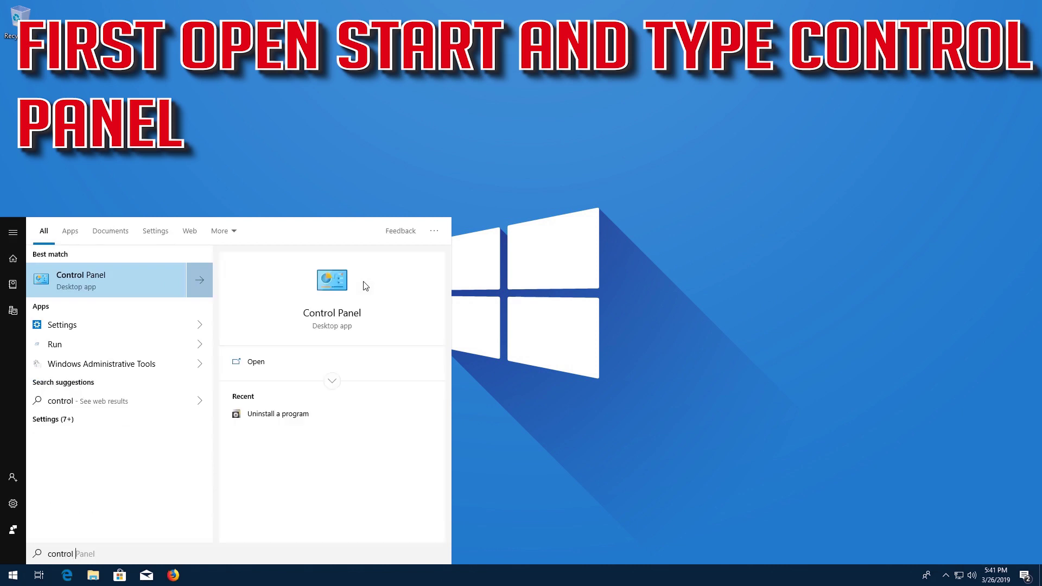
pyautogui.write(' panel')
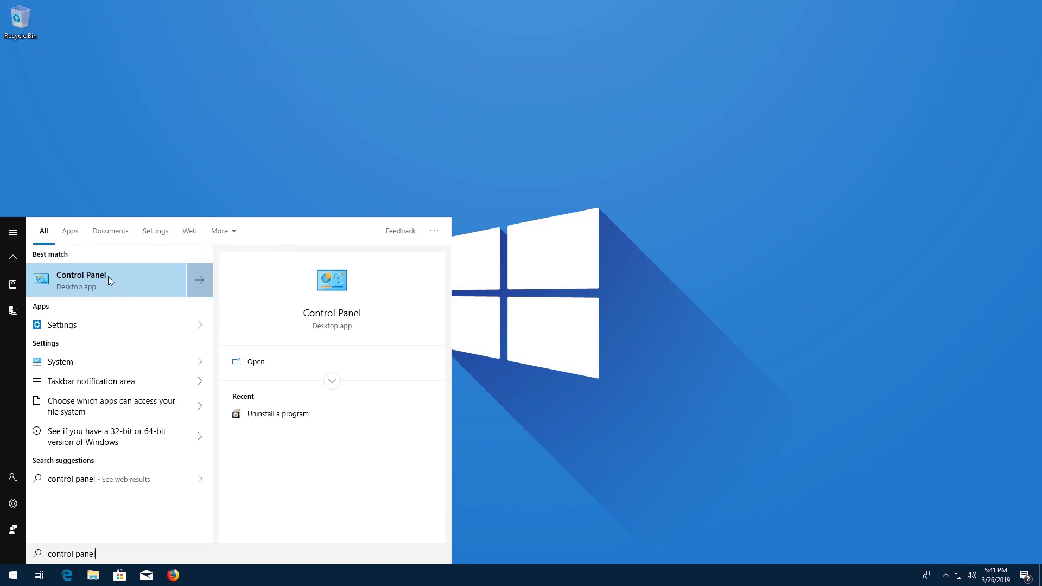
pyautogui.click(109, 278)
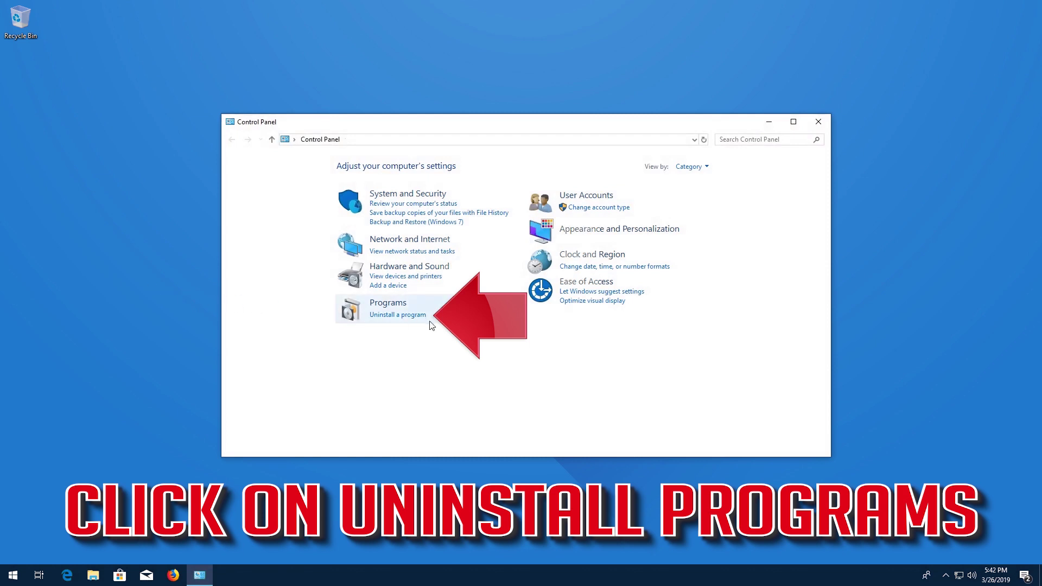
# Step: Repair Microsoft Visual C++ 2015 Redistributable (x64) 14.0.24212 from the installed programs list
pyautogui.click(391, 320)
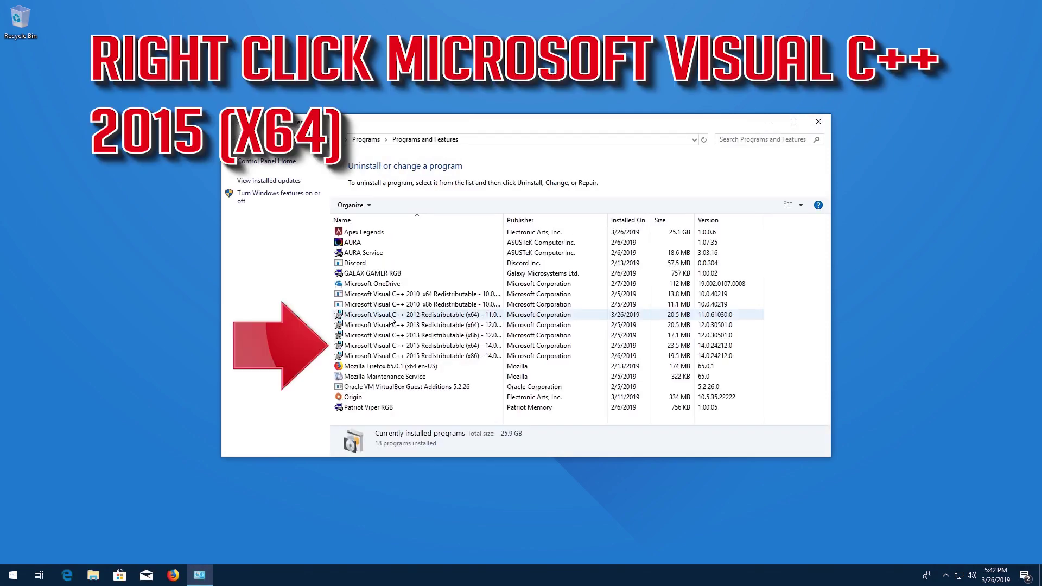
pyautogui.click(390, 320)
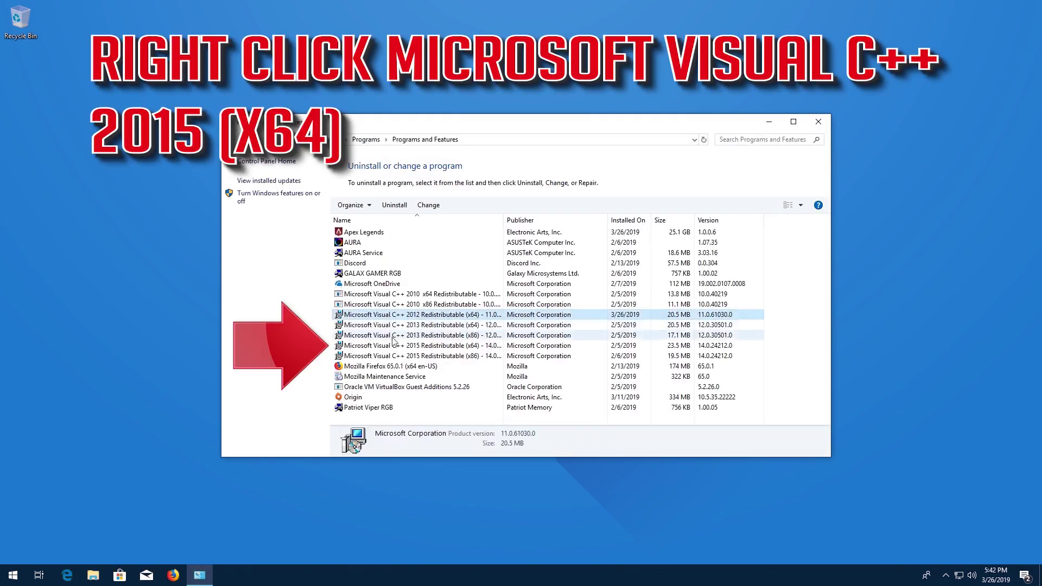
pyautogui.click(351, 346)
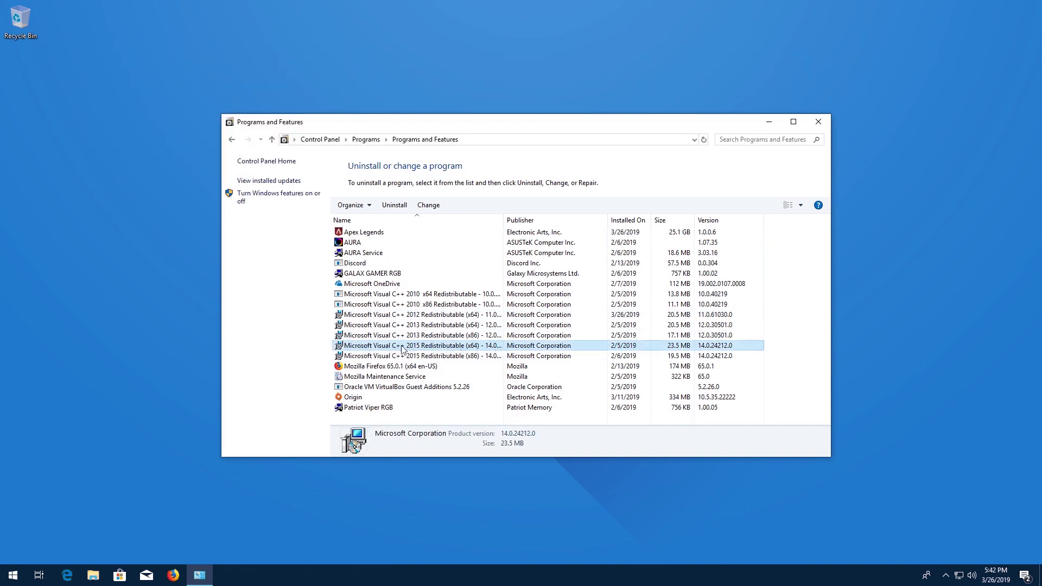
pyautogui.rightClick(465, 348)
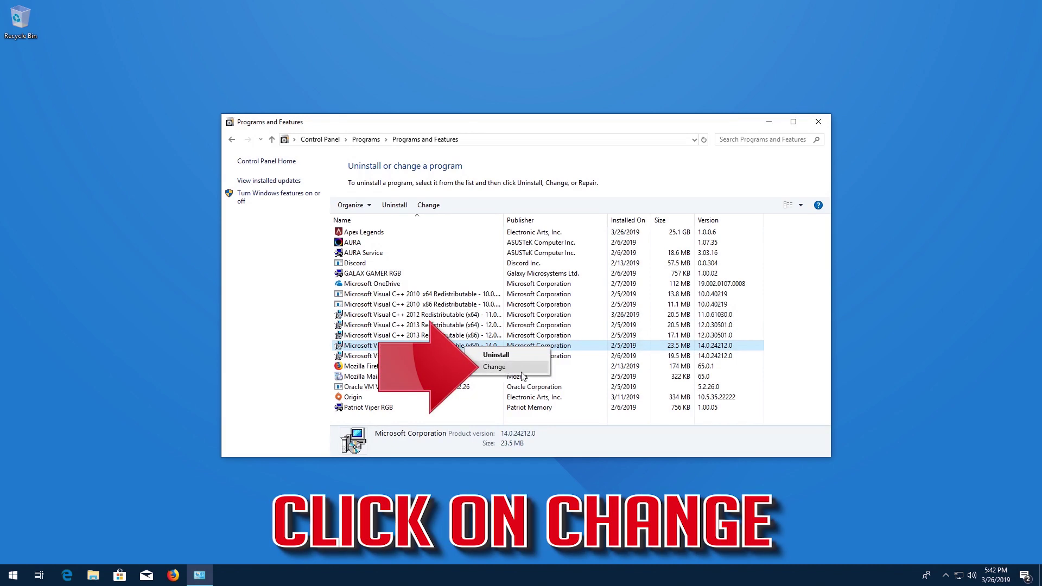
pyautogui.click(509, 367)
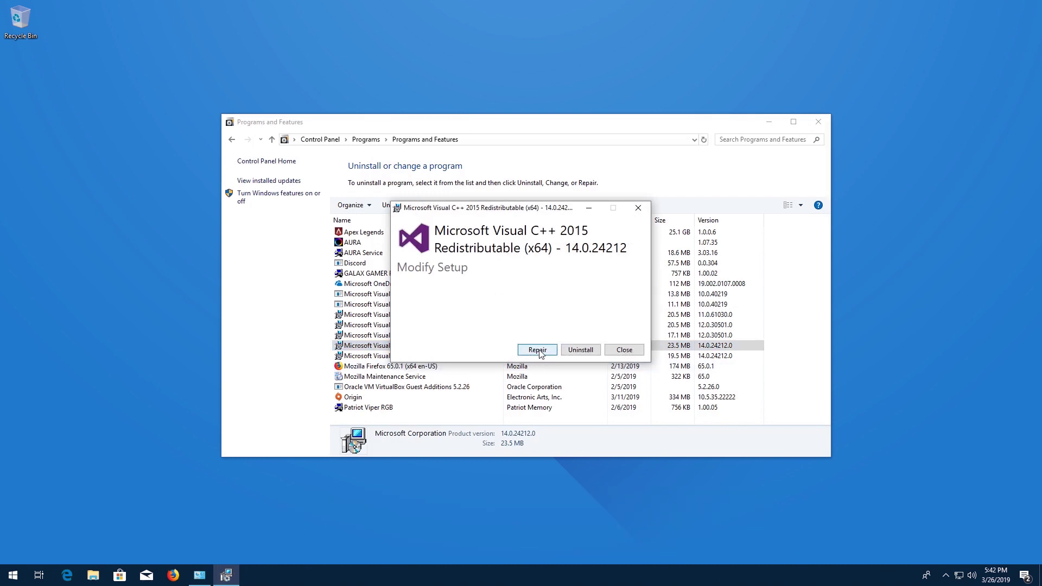
pyautogui.click(537, 351)
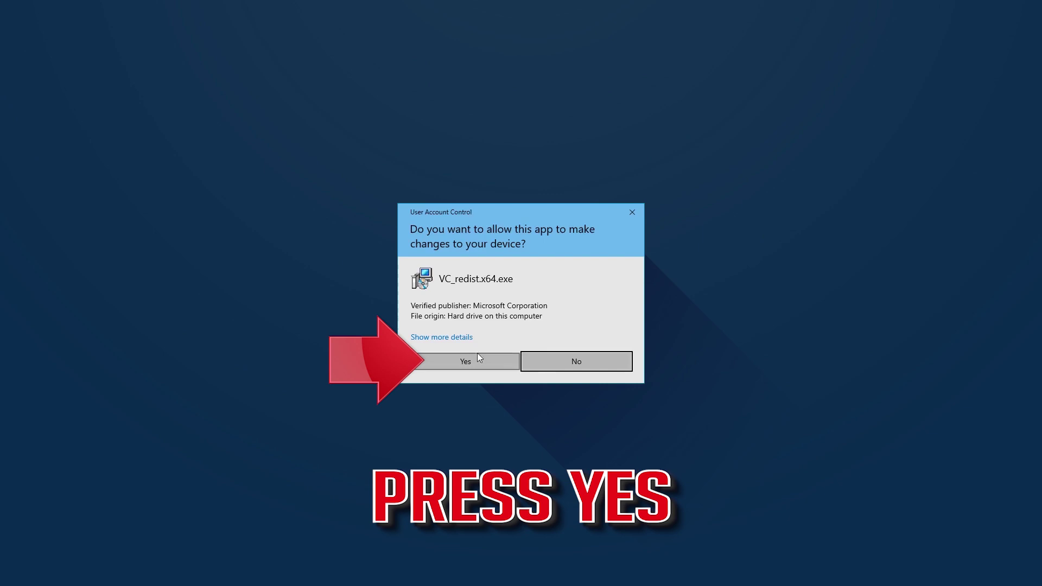
pyautogui.click(453, 365)
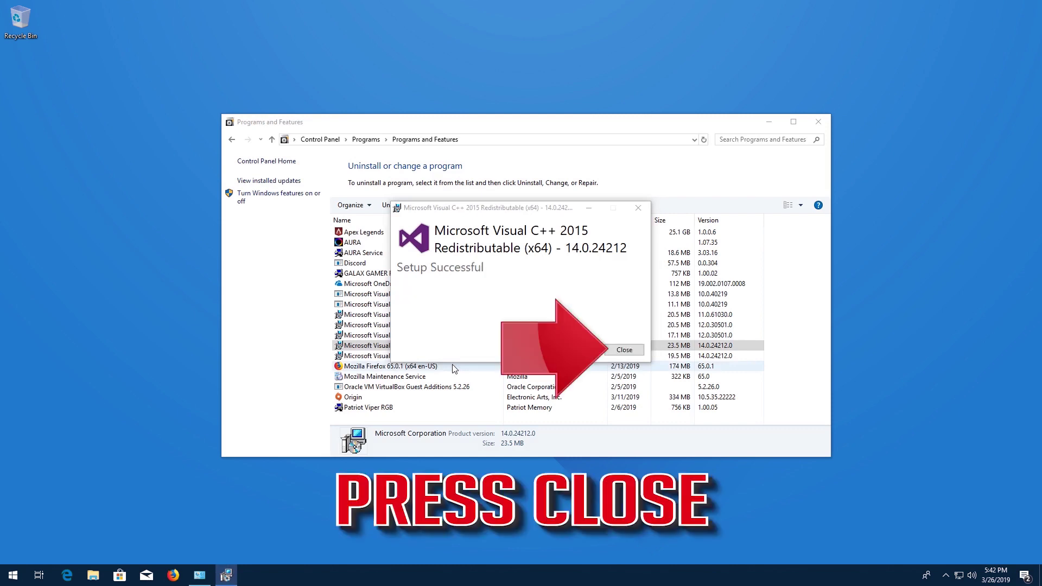
# Step: Close the x64 setup, then repair Visual C++ 2015 Redistributable (x86) without restarting
pyautogui.click(624, 350)
pyautogui.click(548, 357)
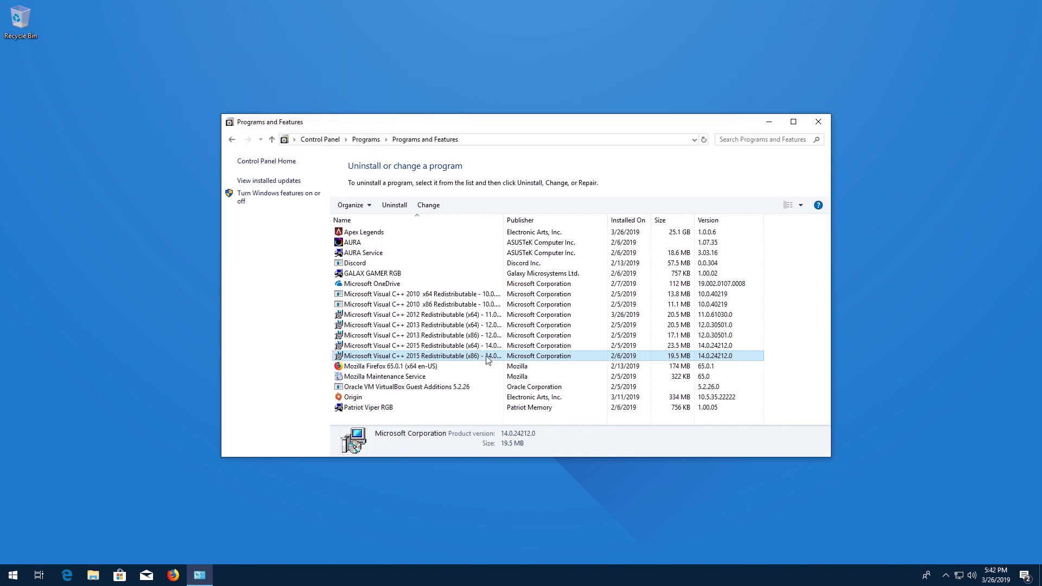
pyautogui.rightClick(487, 360)
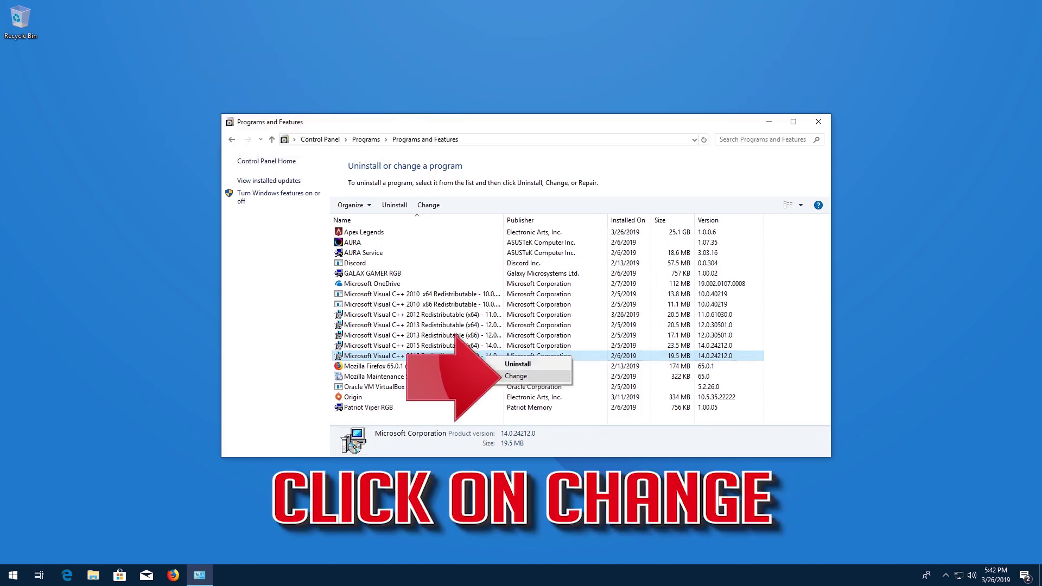
pyautogui.click(532, 376)
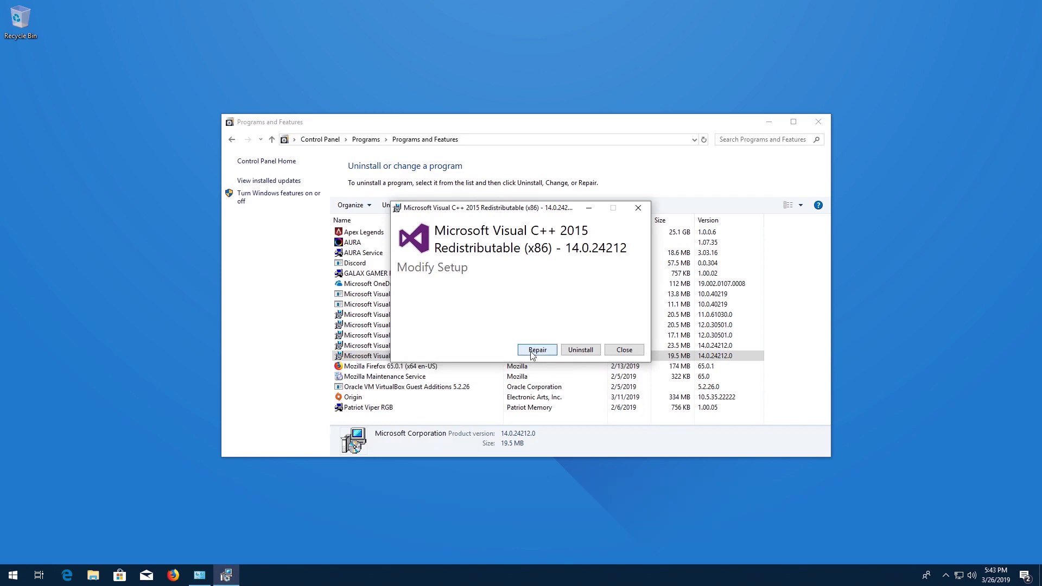
pyautogui.click(537, 350)
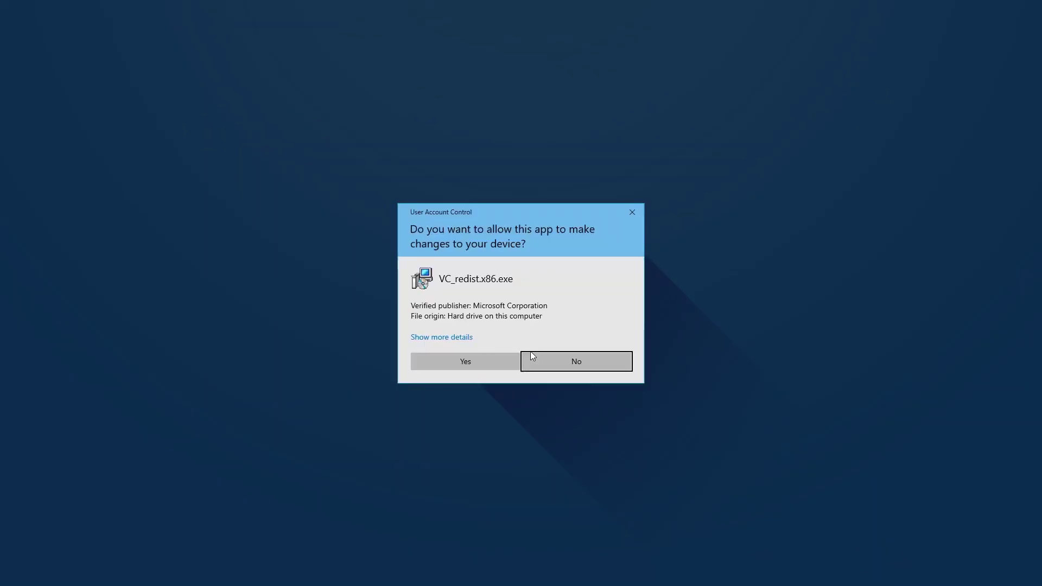
pyautogui.click(479, 359)
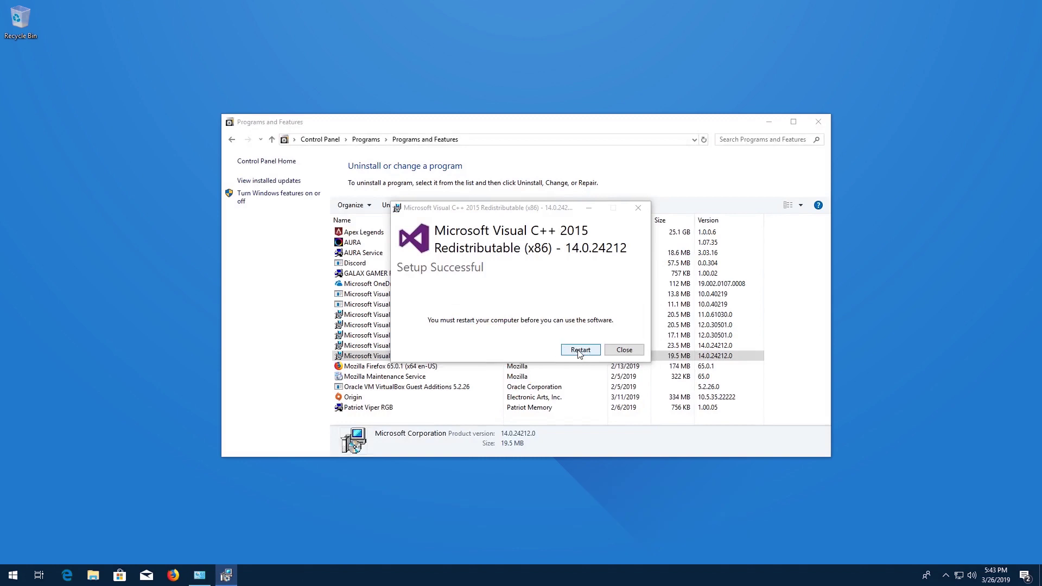
pyautogui.click(579, 351)
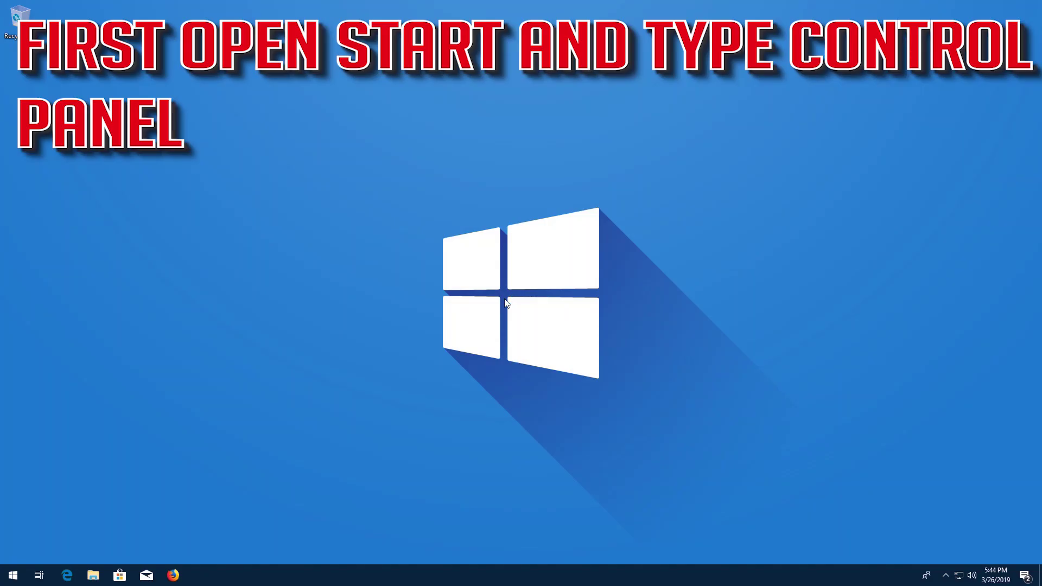
# Step: Reopen Control Panel through a Start menu search for 'control panel'
pyautogui.click(12, 576)
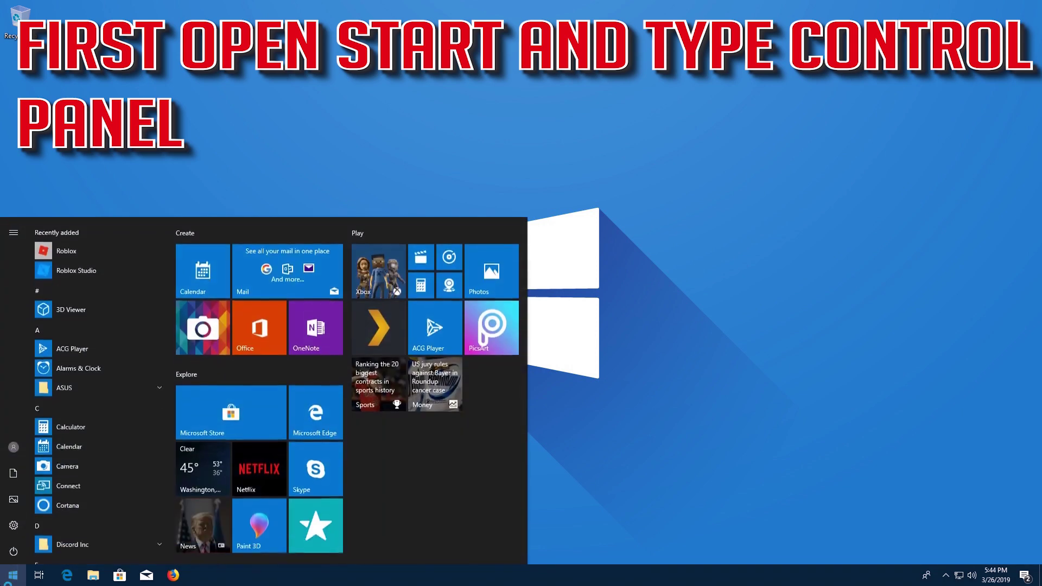
pyautogui.write('control')
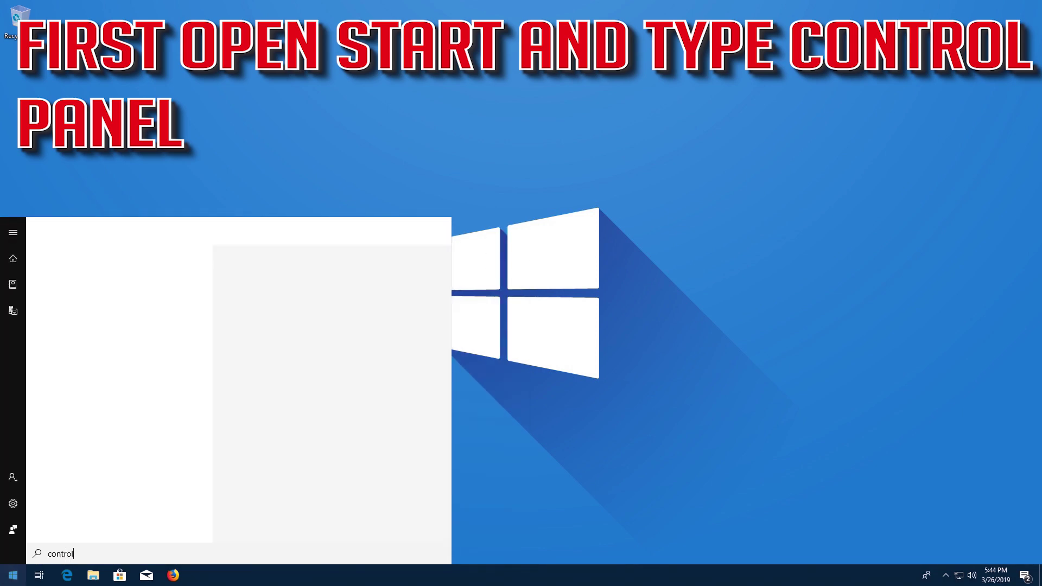
pyautogui.write(' pan')
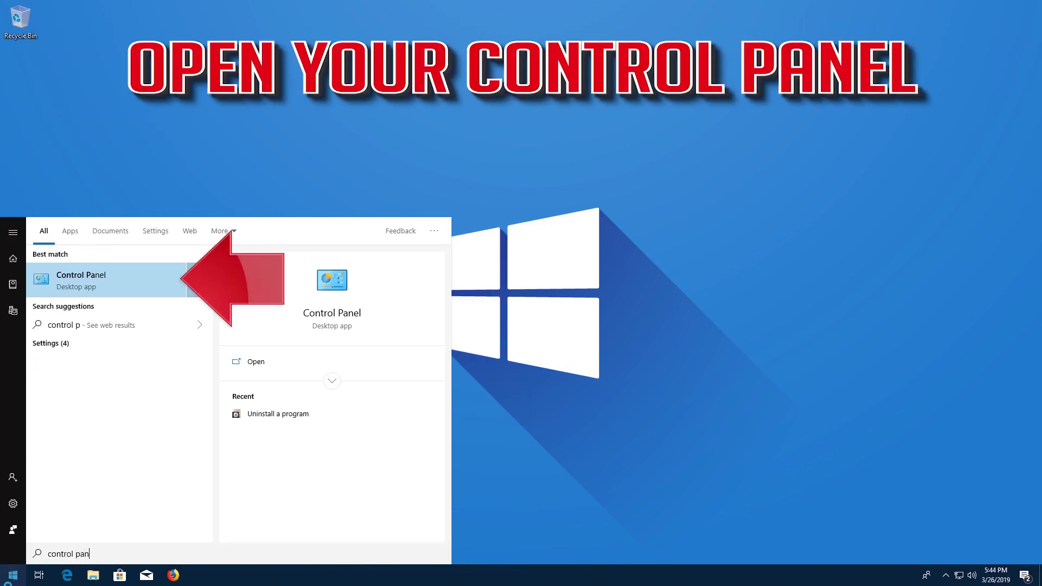
pyautogui.write('el')
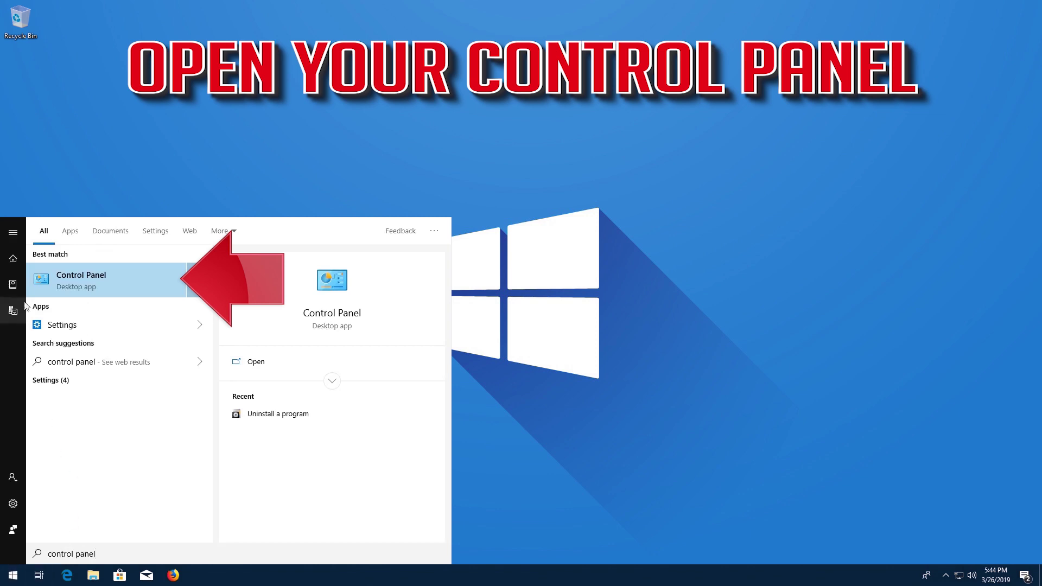
pyautogui.click(114, 280)
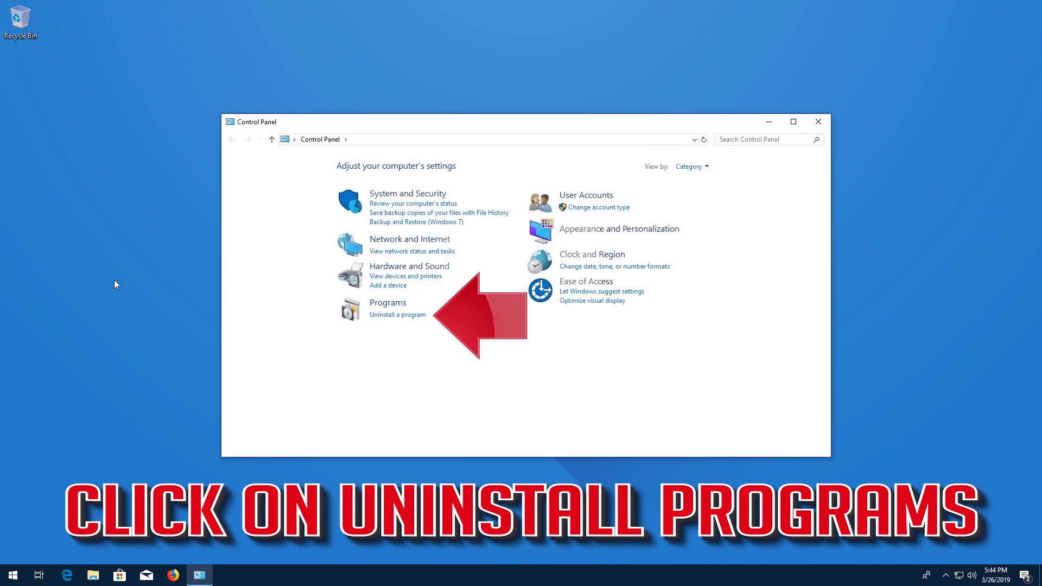
# Step: Uninstall Microsoft Visual C++ 2015 Redistributable (x64) from the installed programs list
pyautogui.click(383, 317)
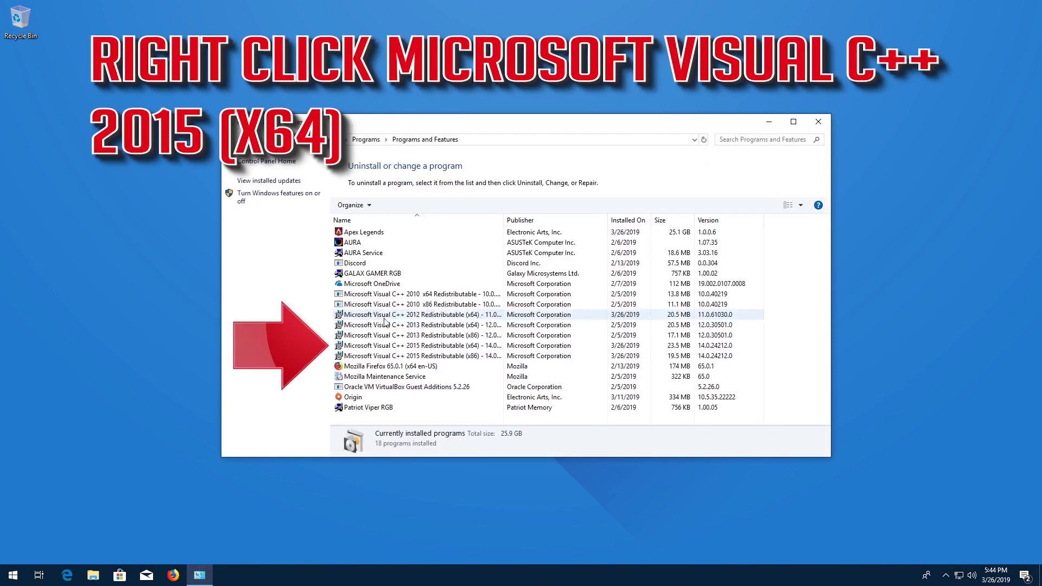
pyautogui.click(398, 345)
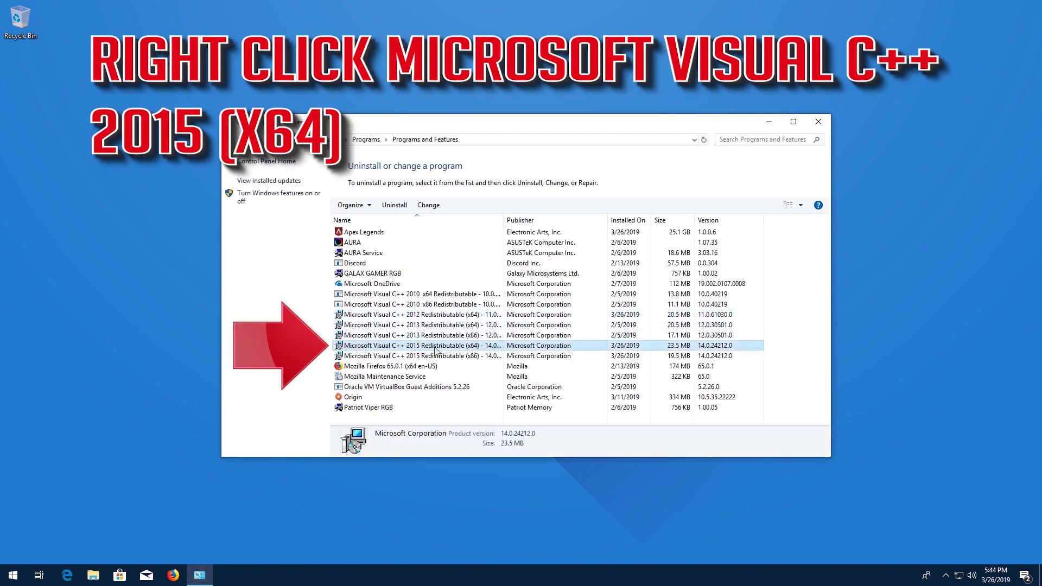
pyautogui.rightClick(480, 349)
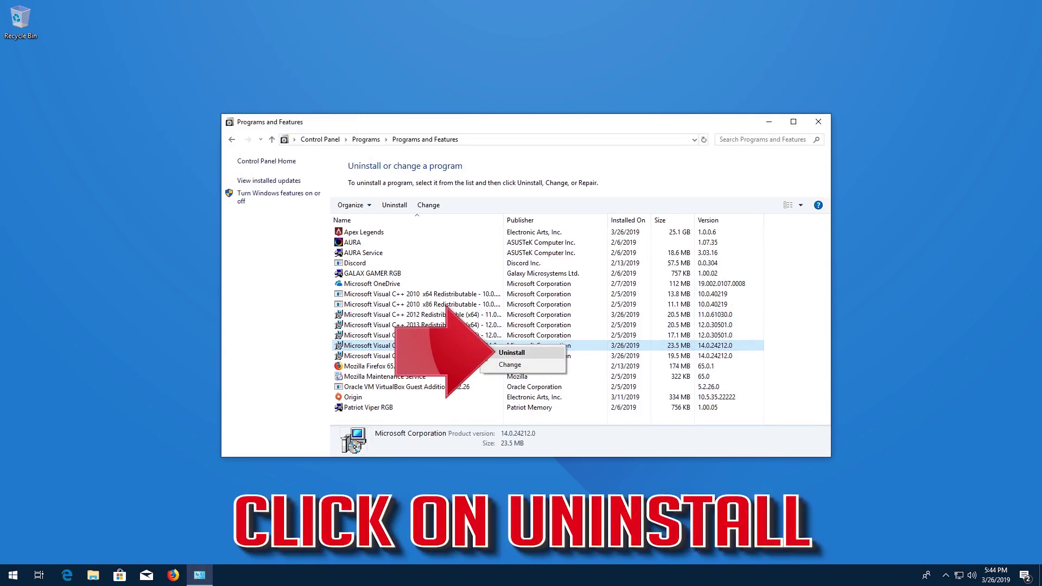
pyautogui.click(520, 354)
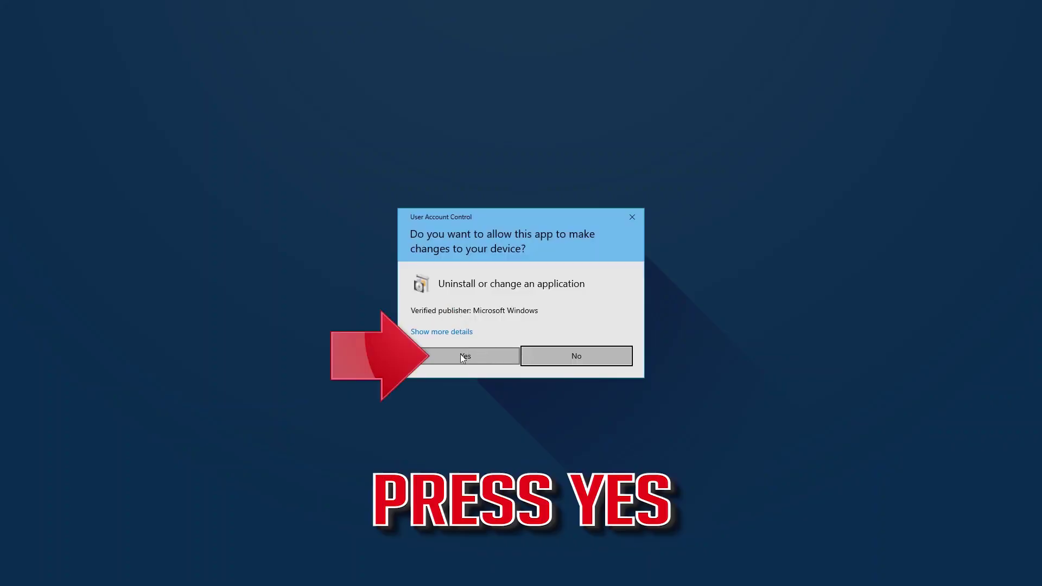
pyautogui.click(467, 351)
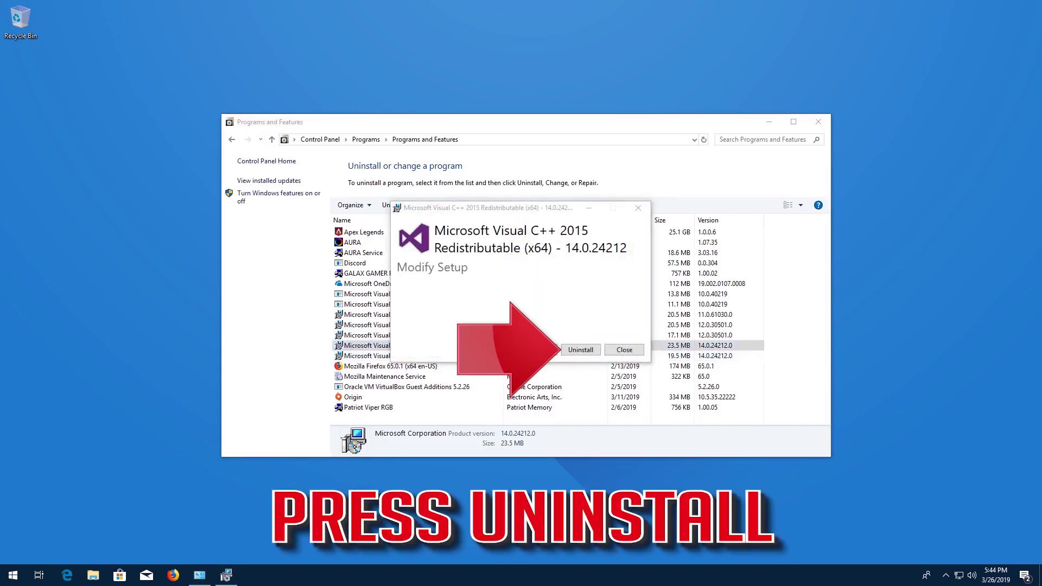
pyautogui.click(581, 350)
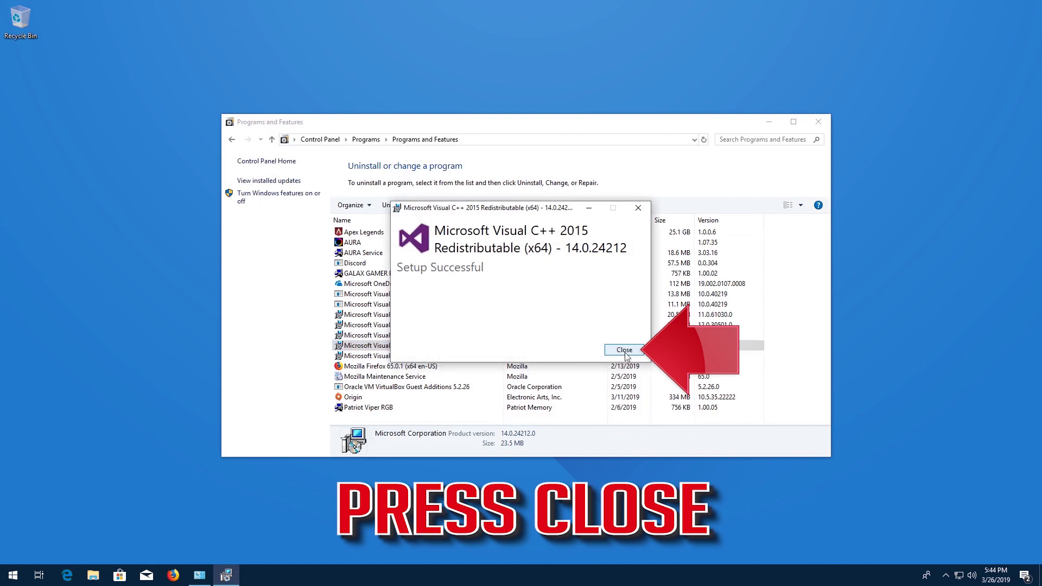
# Step: Uninstall Microsoft Visual C++ 2015 Redistributable (x86) too, closing the finished setup windows
pyautogui.click(625, 352)
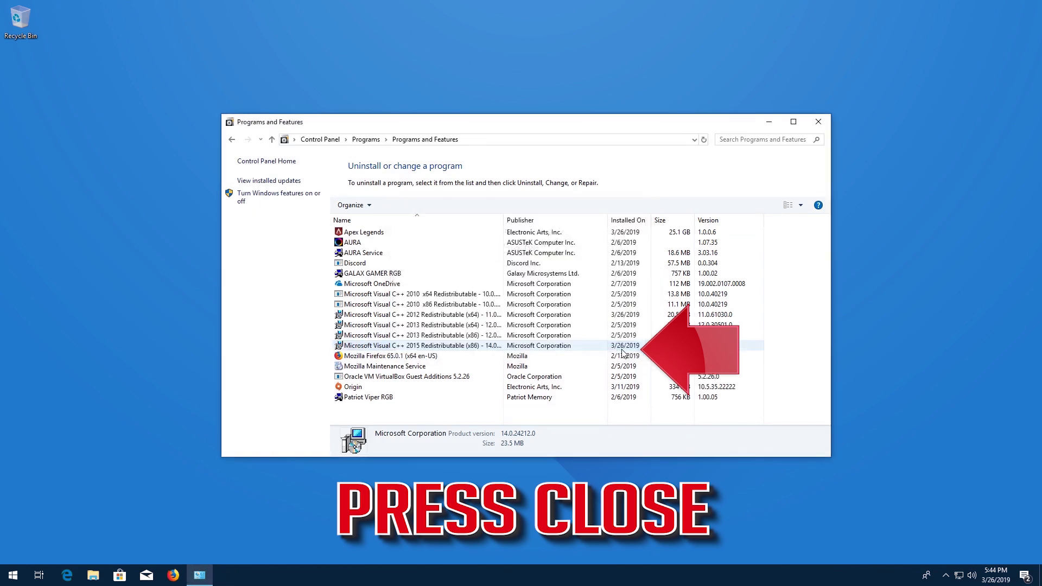
pyautogui.click(466, 348)
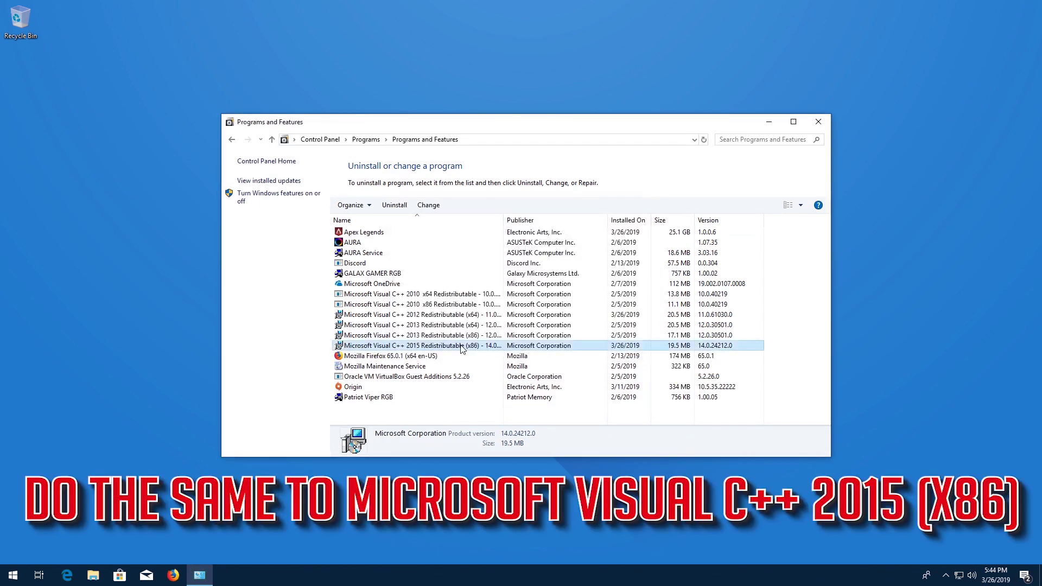
pyautogui.rightClick(496, 350)
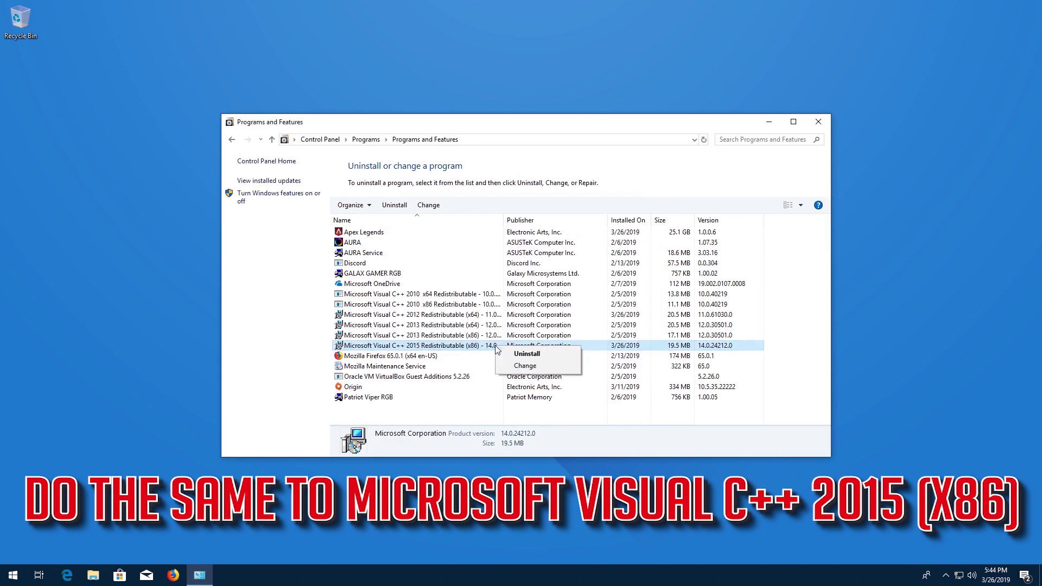
pyautogui.click(555, 353)
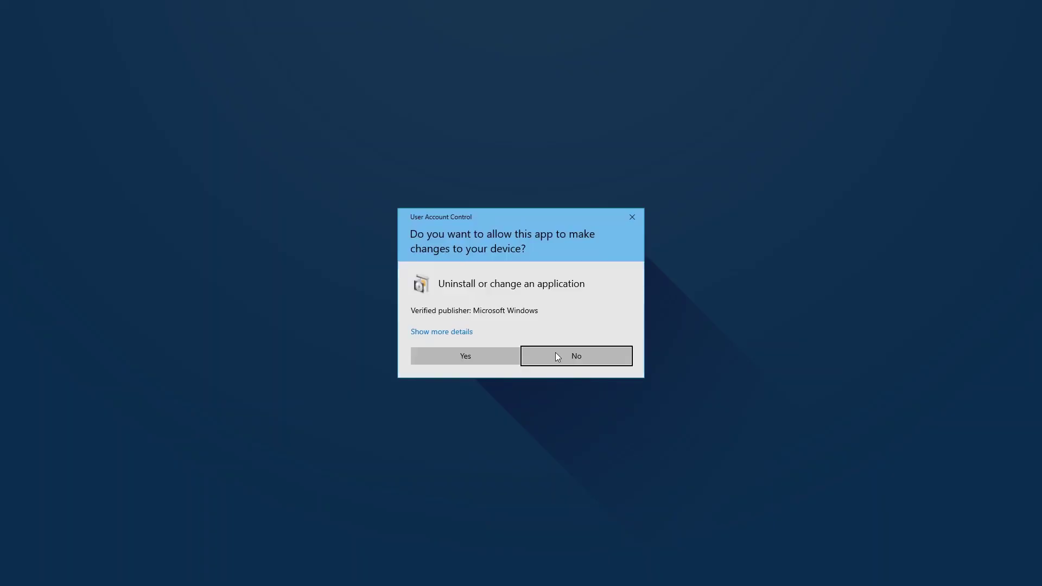
pyautogui.click(485, 356)
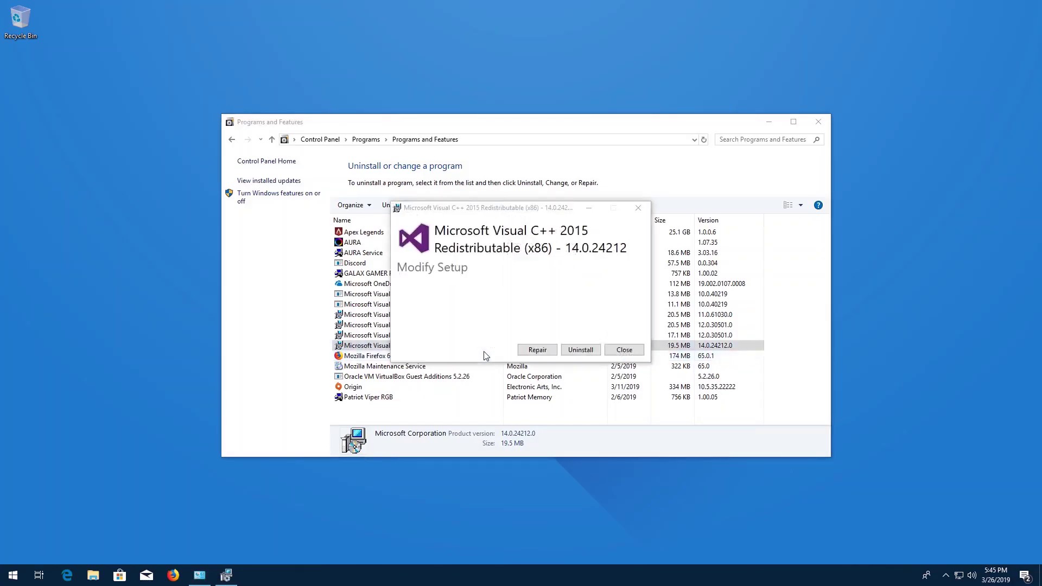
pyautogui.click(584, 352)
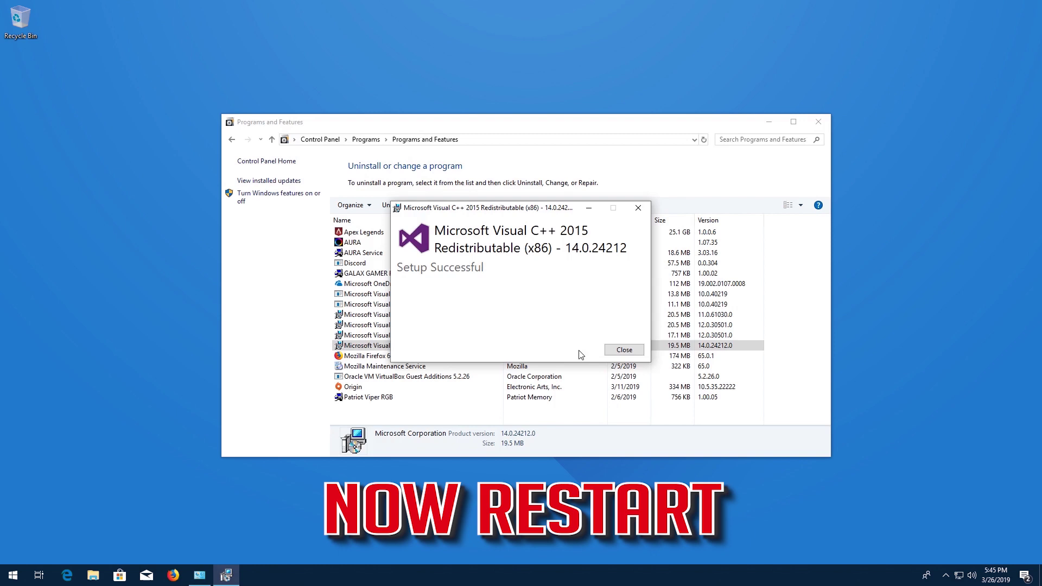
pyautogui.click(623, 352)
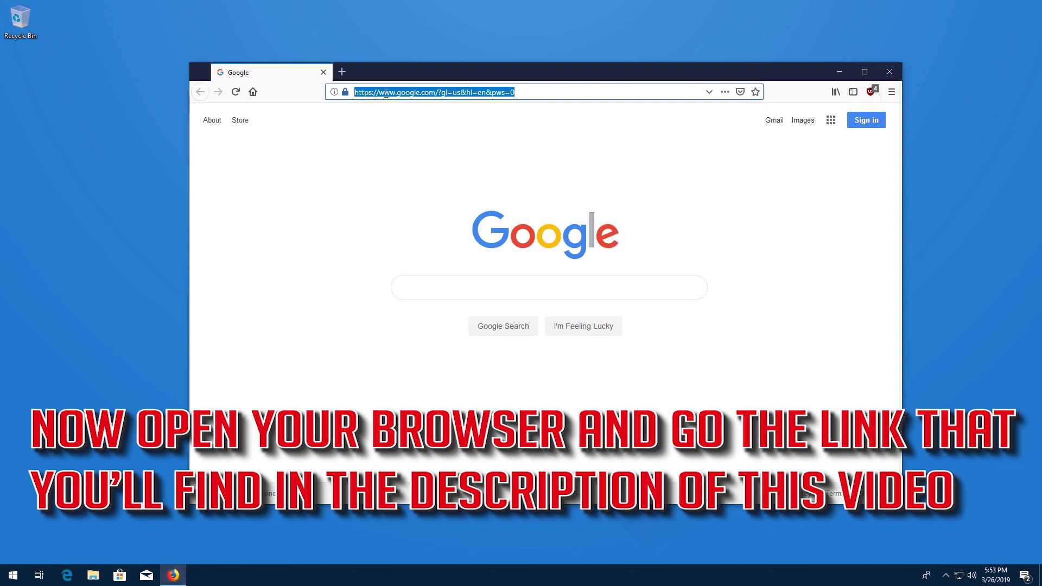
# Step: Load the pasted Microsoft link and start the English Visual C++ 2015 Update 3 download
pyautogui.write('https://www.microsoft.com/en-us/download/details.aspx?id=53587')
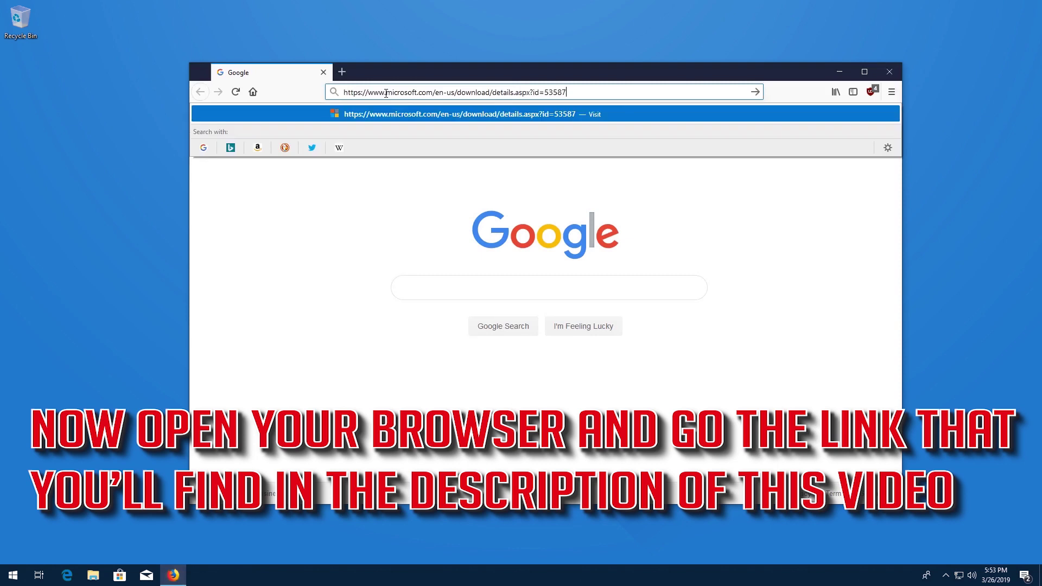
pyautogui.press('Return')
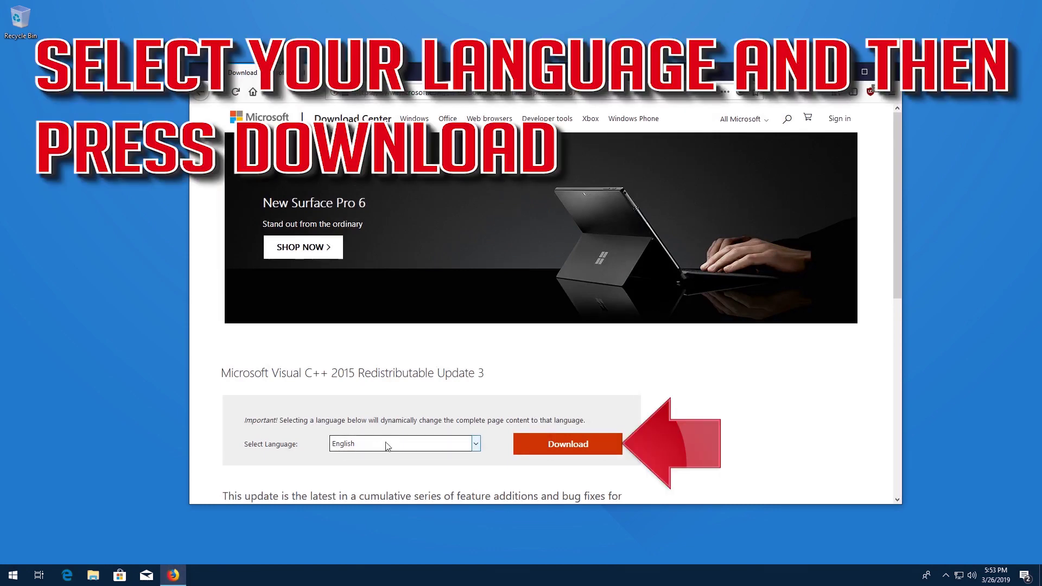
pyautogui.click(549, 452)
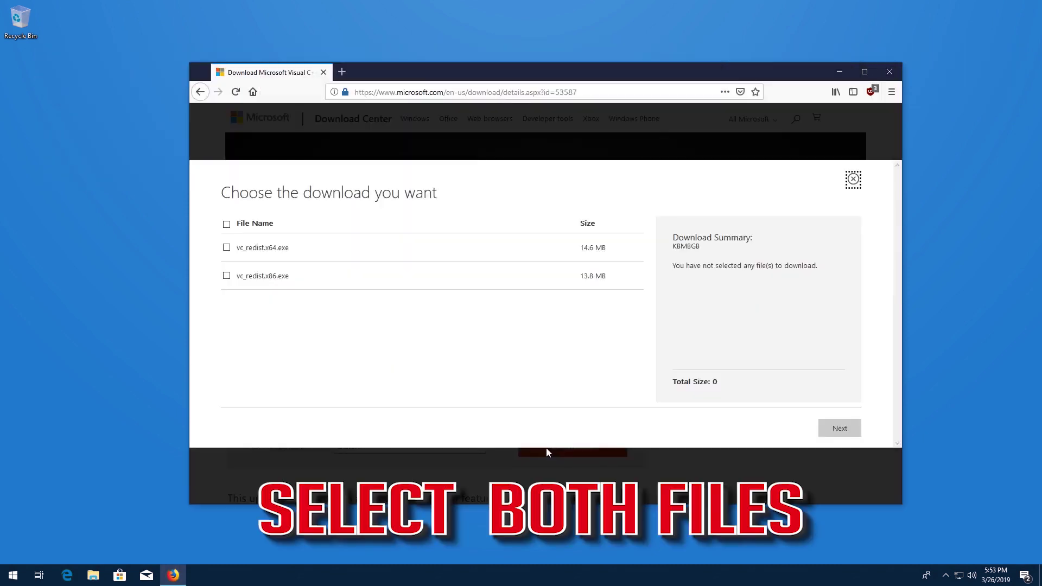
# Step: Select vc_redist.x64.exe and vc_redist.x86.exe, continue, and save the installer to the desktop
pyautogui.click(227, 248)
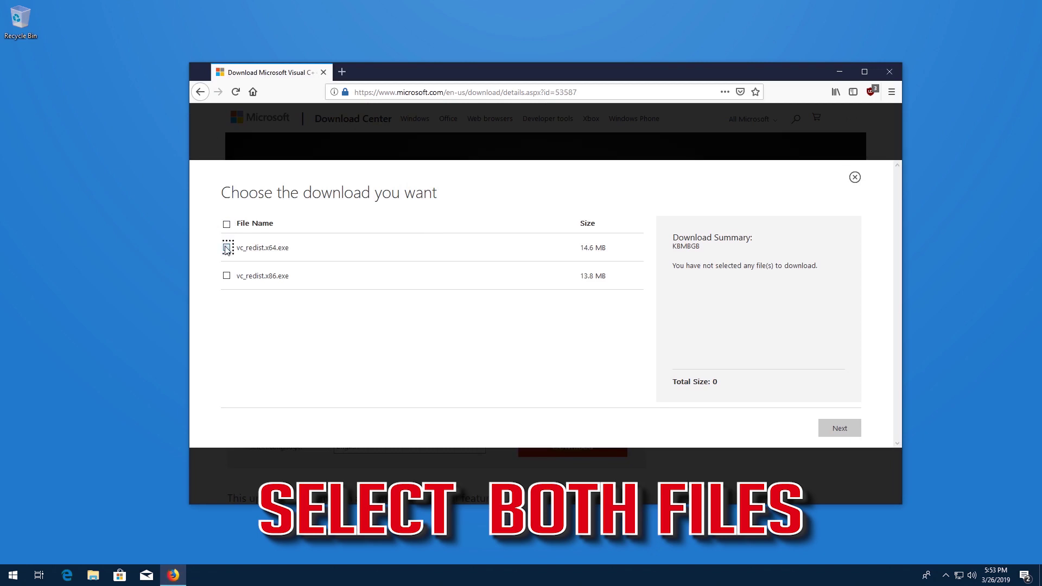
pyautogui.click(226, 276)
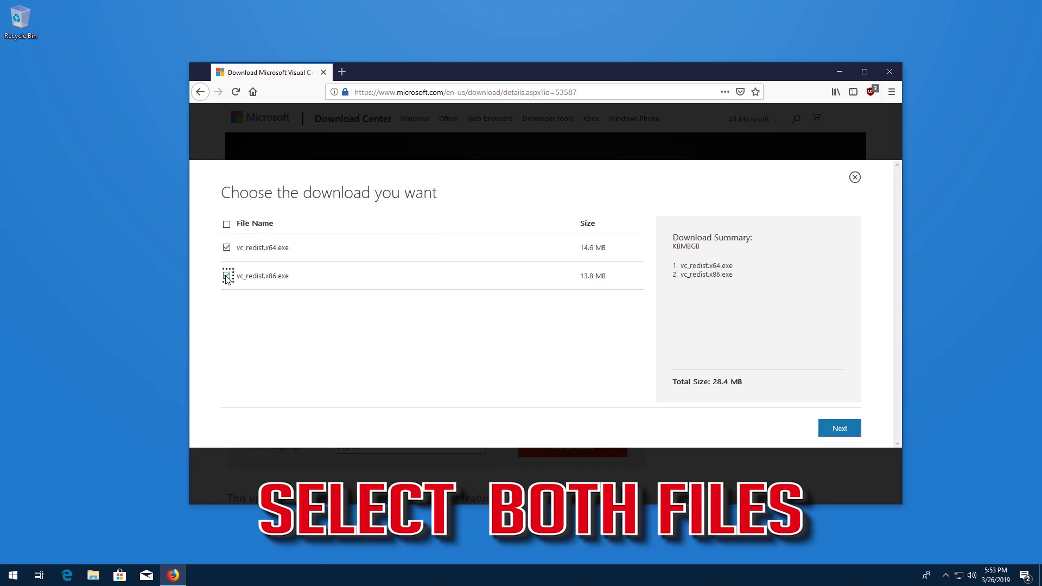
pyautogui.click(839, 428)
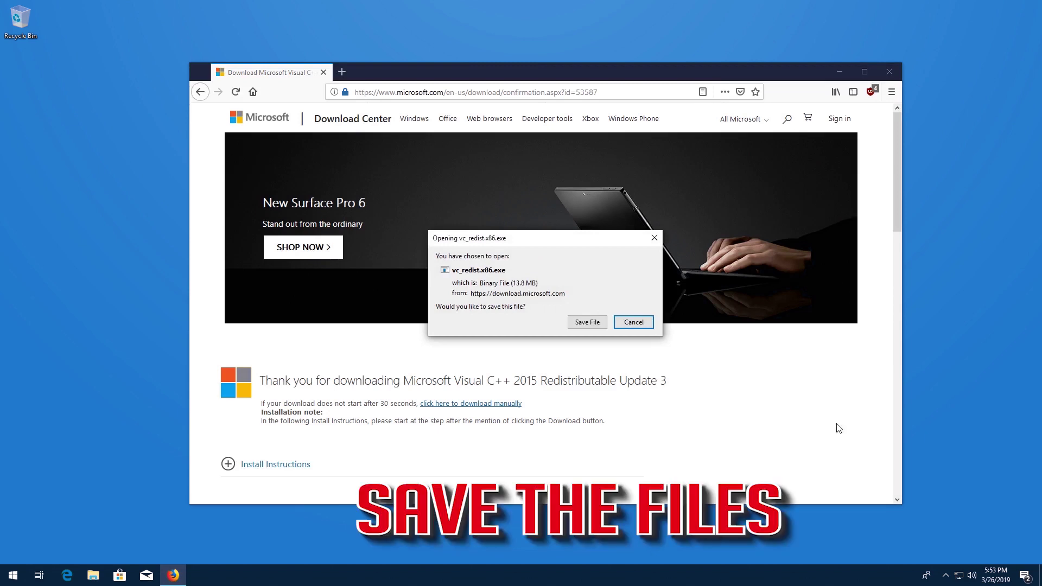
pyautogui.click(588, 324)
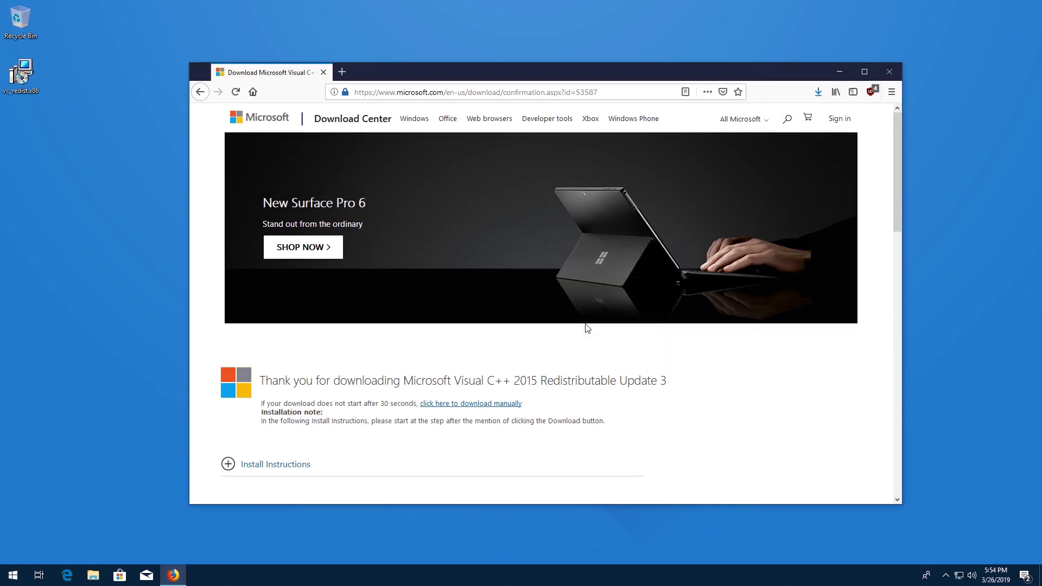
# Step: Close Firefox and install vc_redist.x64 14.0.24212, accepting the license terms
pyautogui.click(891, 82)
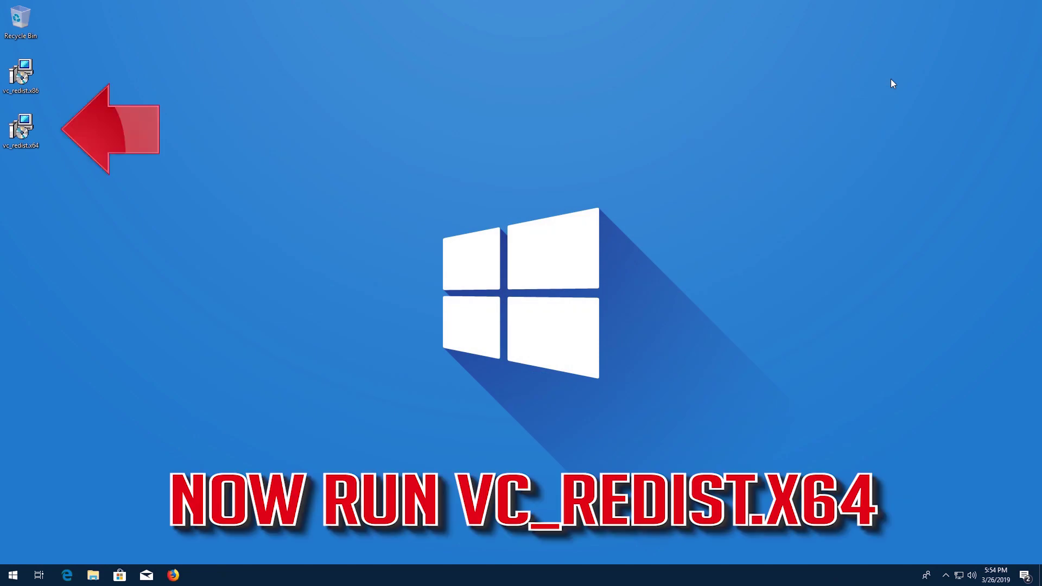
pyautogui.doubleClick(25, 137)
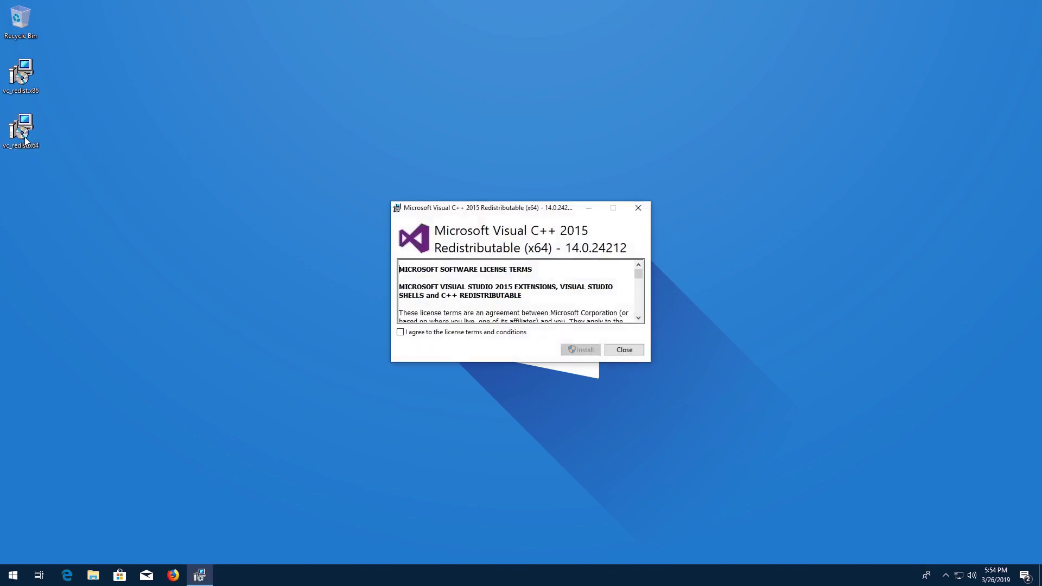
pyautogui.click(404, 337)
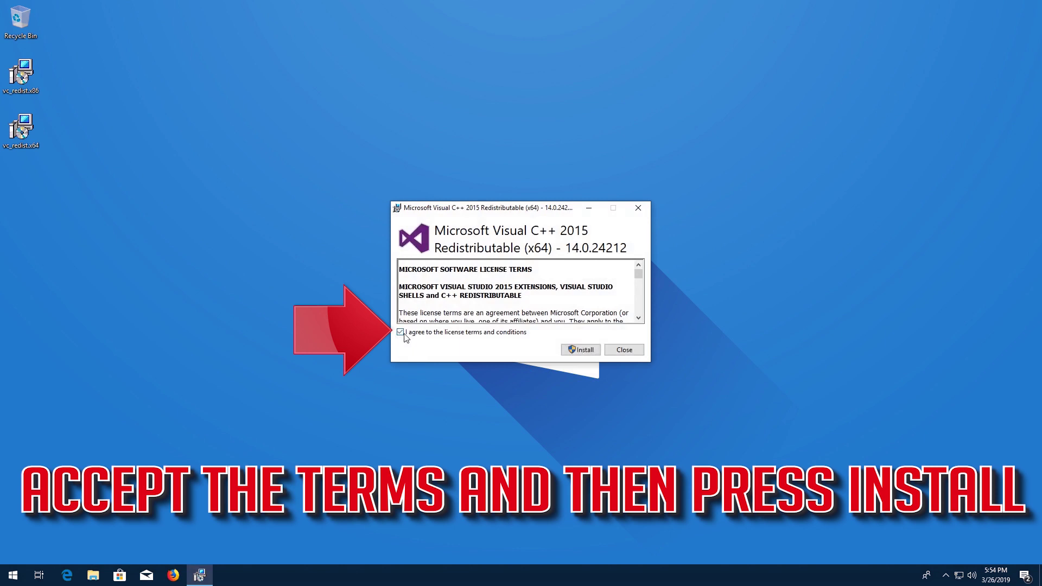
pyautogui.click(587, 350)
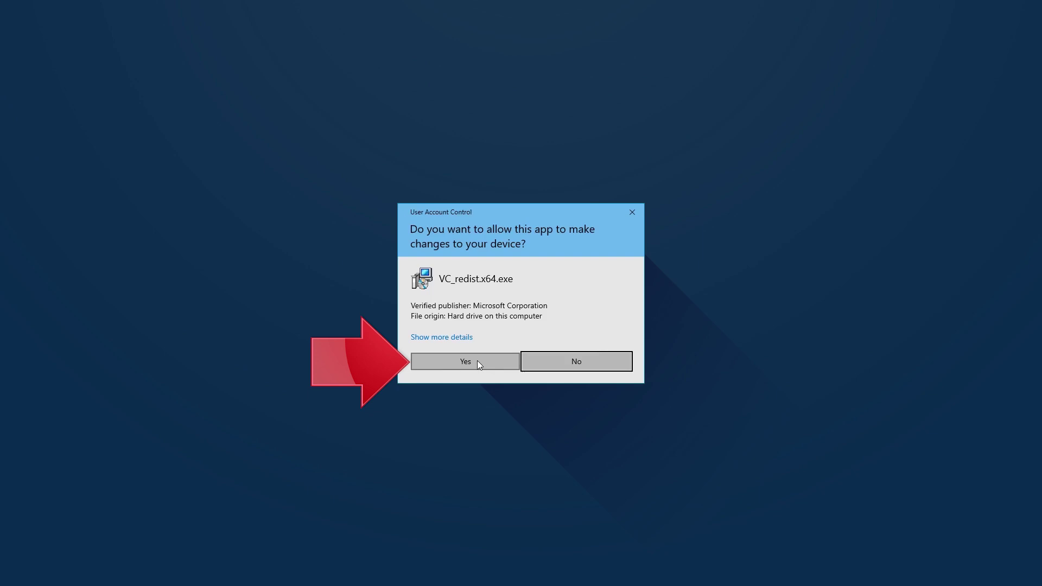
pyautogui.click(477, 360)
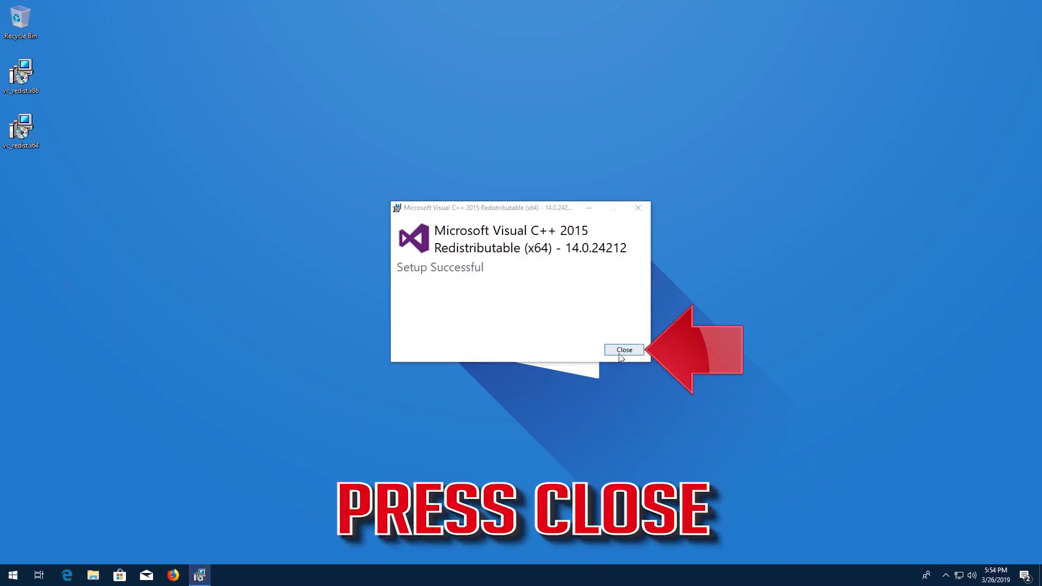
pyautogui.click(624, 350)
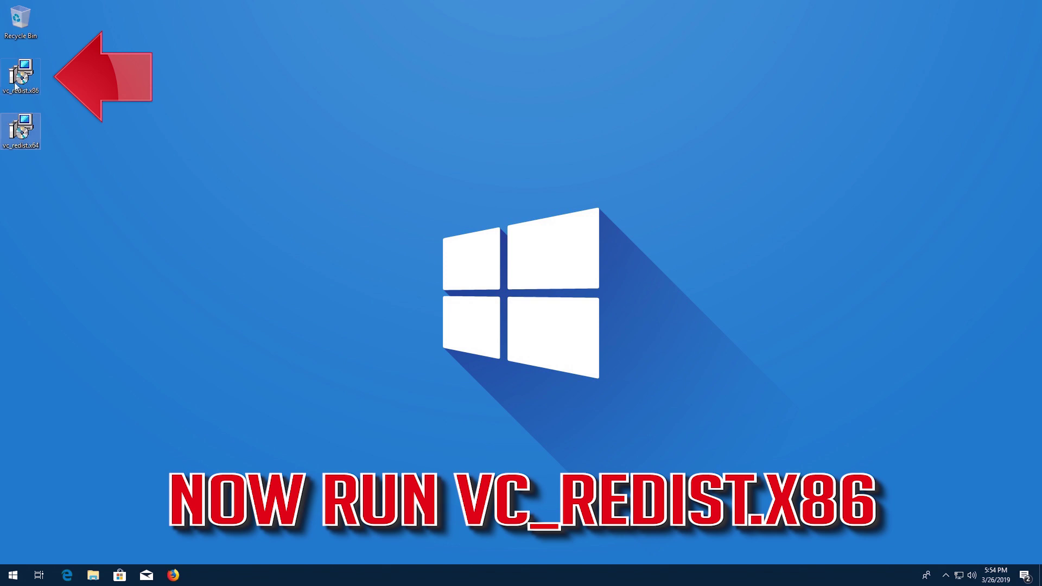
# Step: Install vc_redist.x86 14.0.24212, accepting the license terms
pyautogui.doubleClick(30, 78)
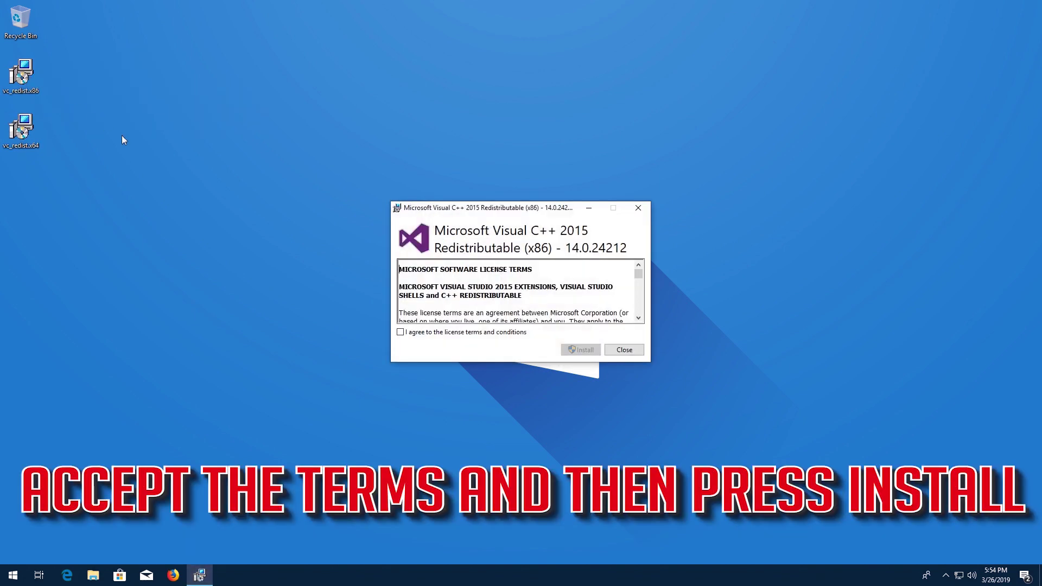
pyautogui.click(401, 332)
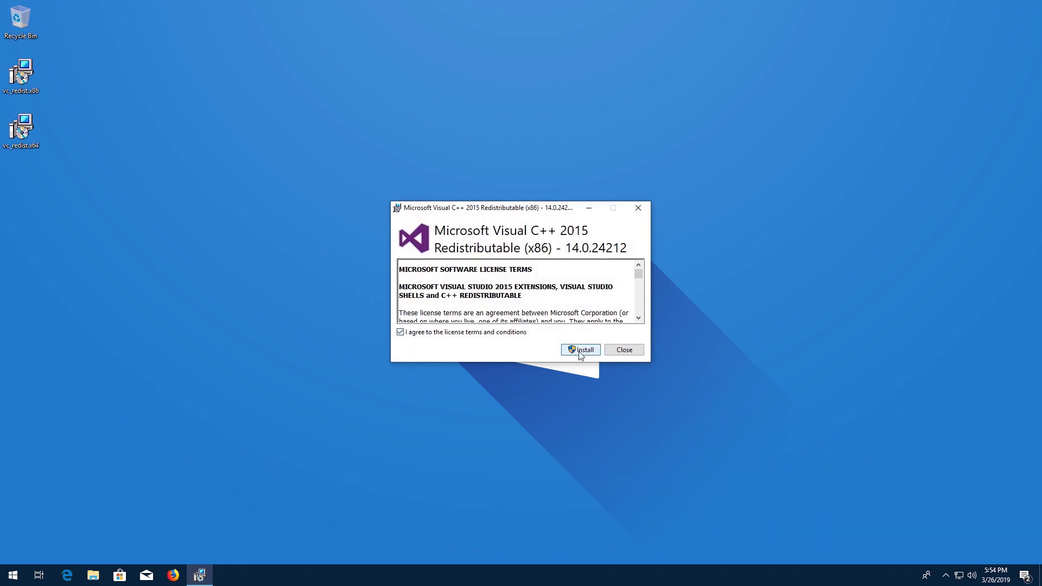
pyautogui.click(579, 350)
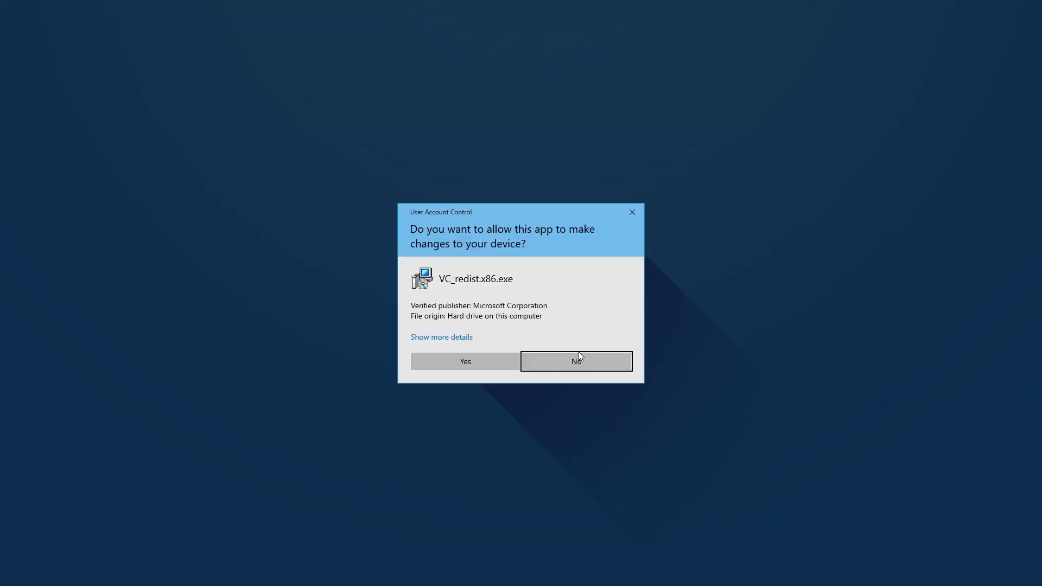
pyautogui.click(454, 364)
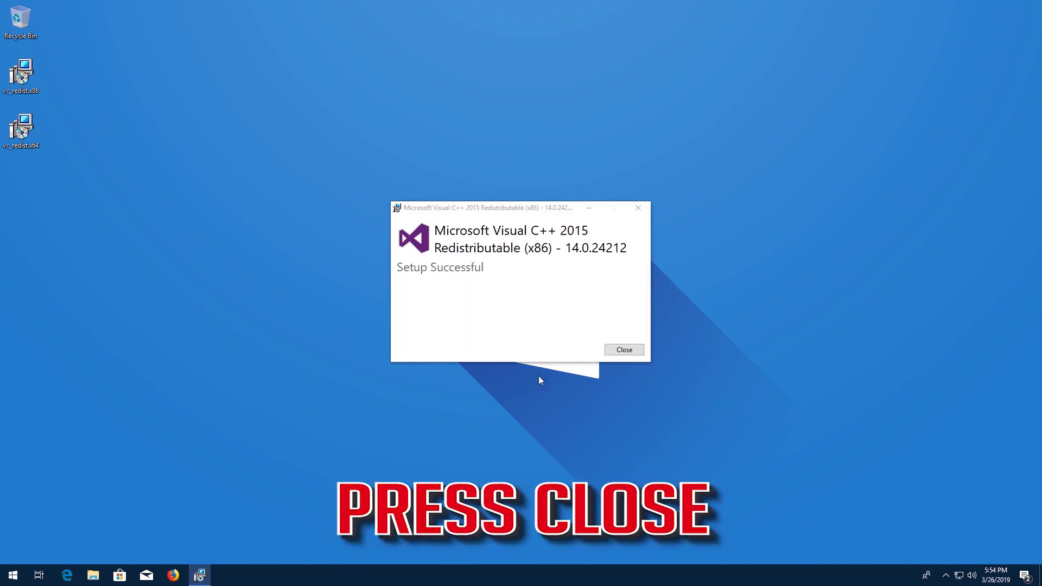
pyautogui.click(624, 350)
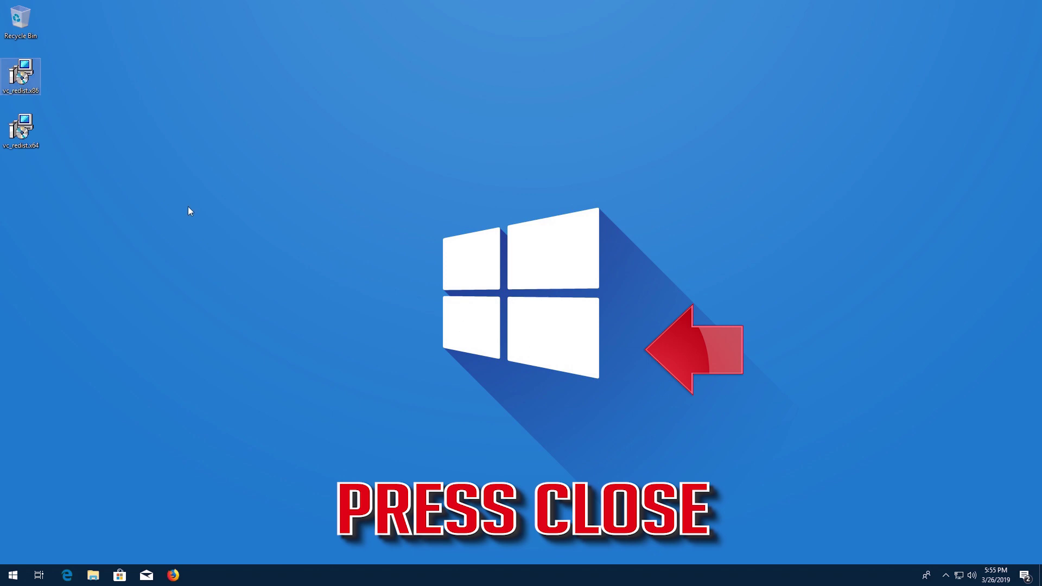
# Step: Delete both downloaded installer files from the desktop and bring up Recycle Bin options
pyautogui.moveTo(173, 205); pyautogui.dragTo(14, 78)
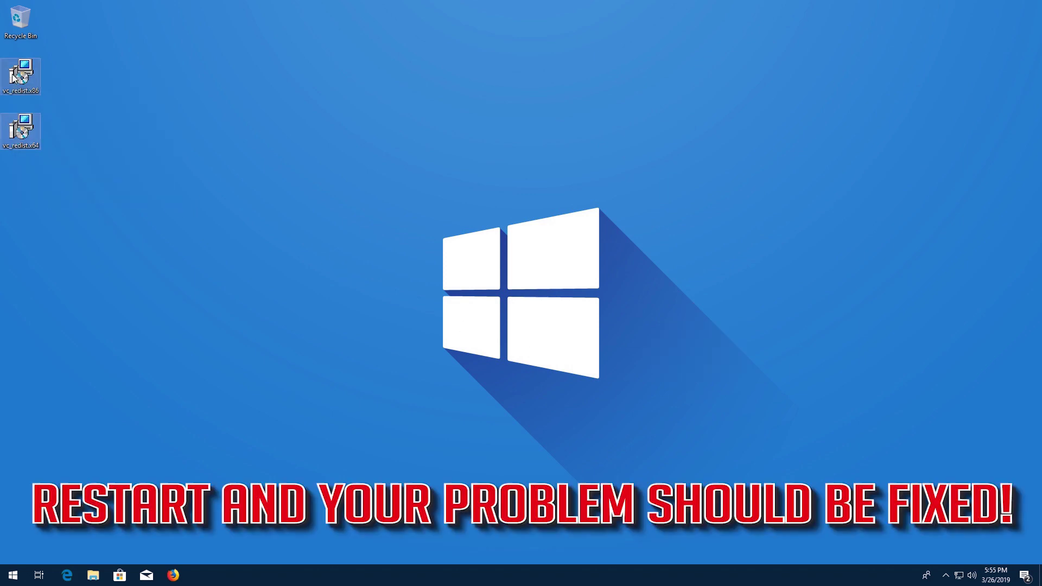
pyautogui.press('Delete')
pyautogui.rightClick(21, 32)
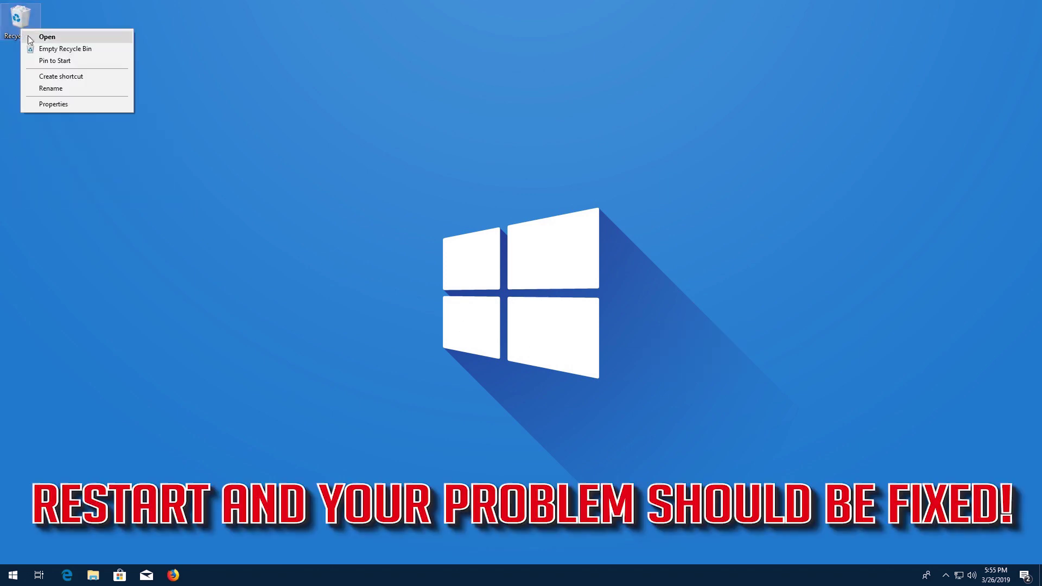